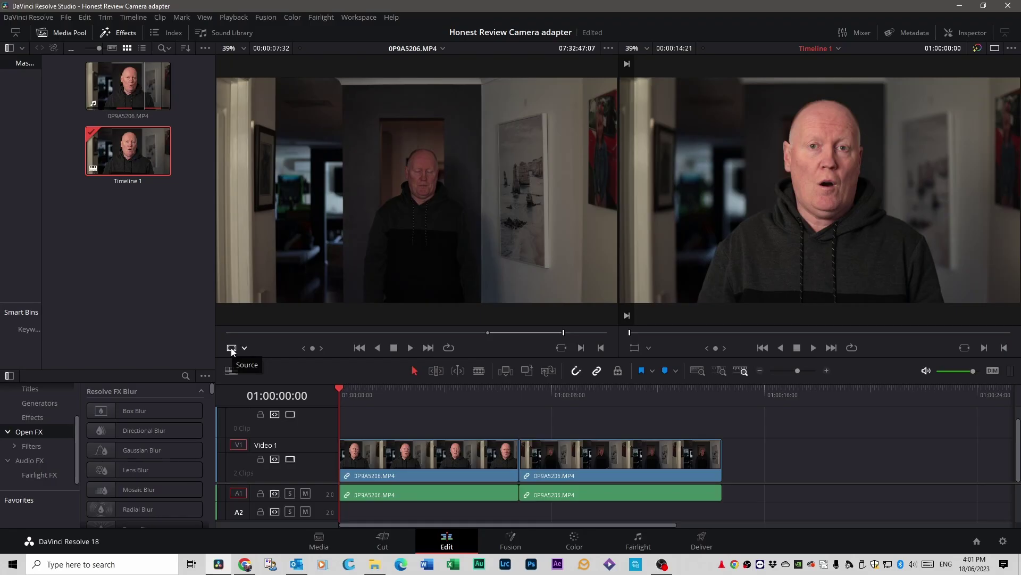
# Play the timeline to hear the original audio, then return to the start
pyautogui.click(66, 18)
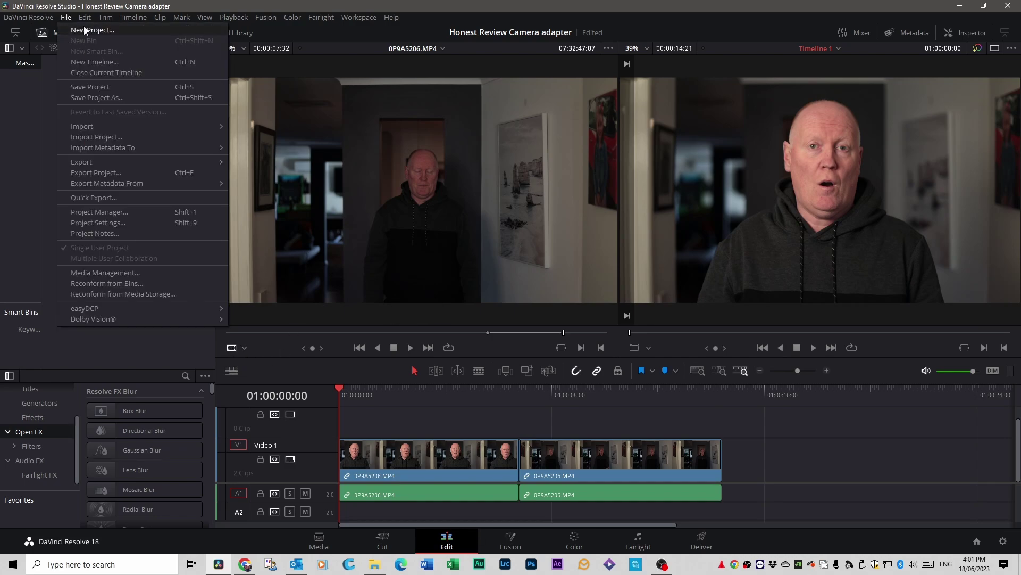
pyautogui.press('Escape')
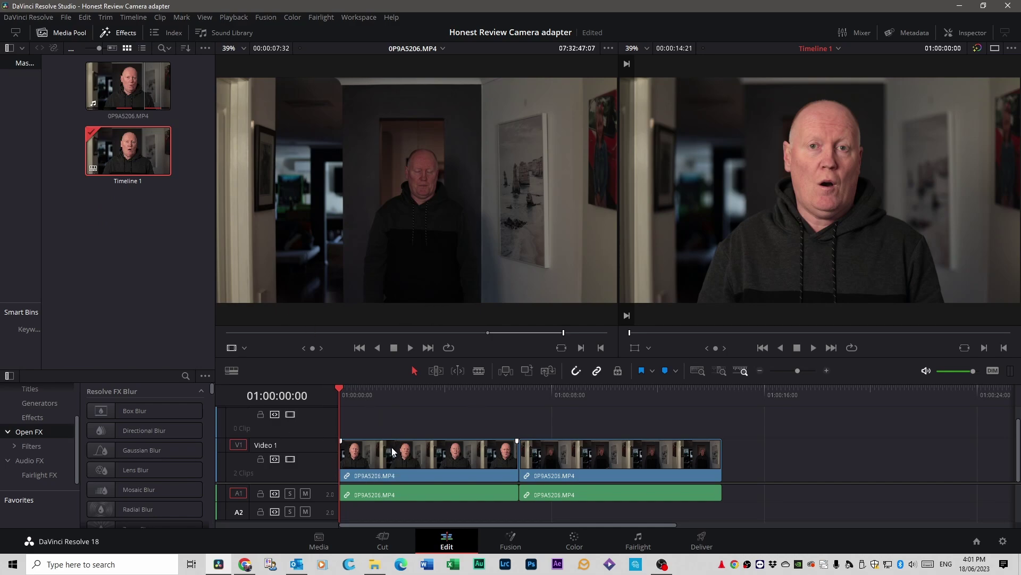
pyautogui.press('space')
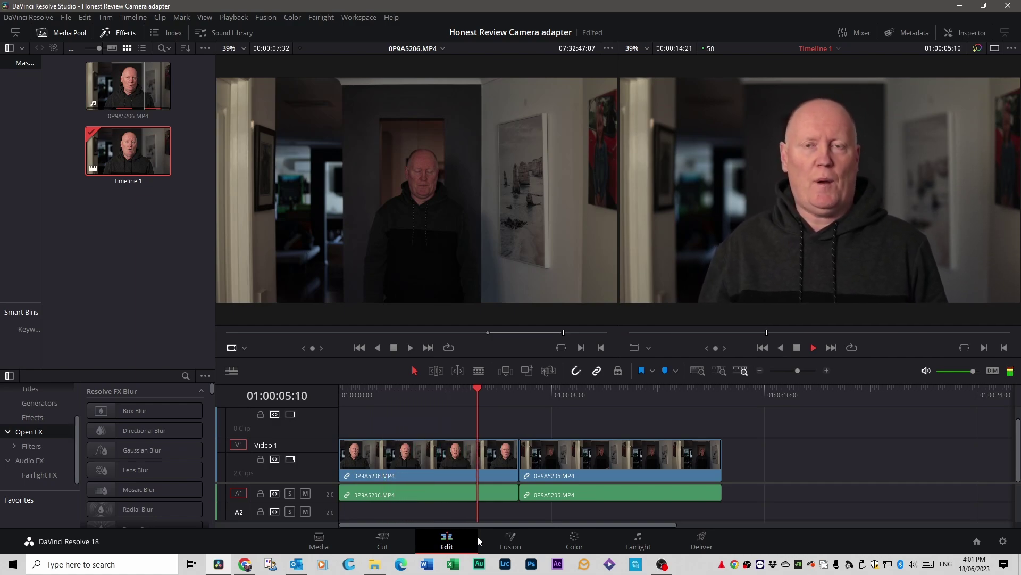
pyautogui.press('space')
pyautogui.press('Home')
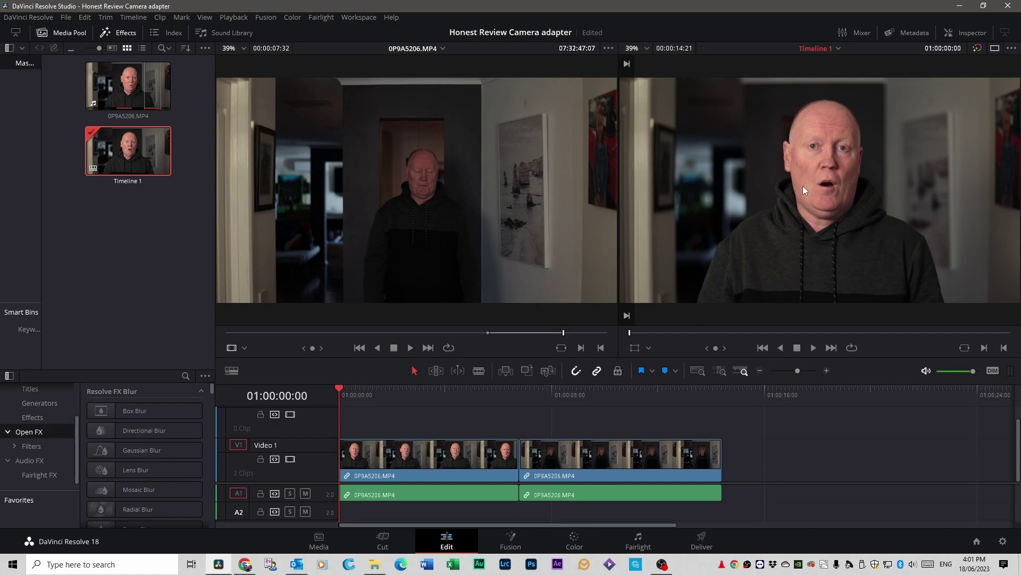
# Enable Voice Isolation on the first clip in the Inspector's Audio properties
pyautogui.click(969, 33)
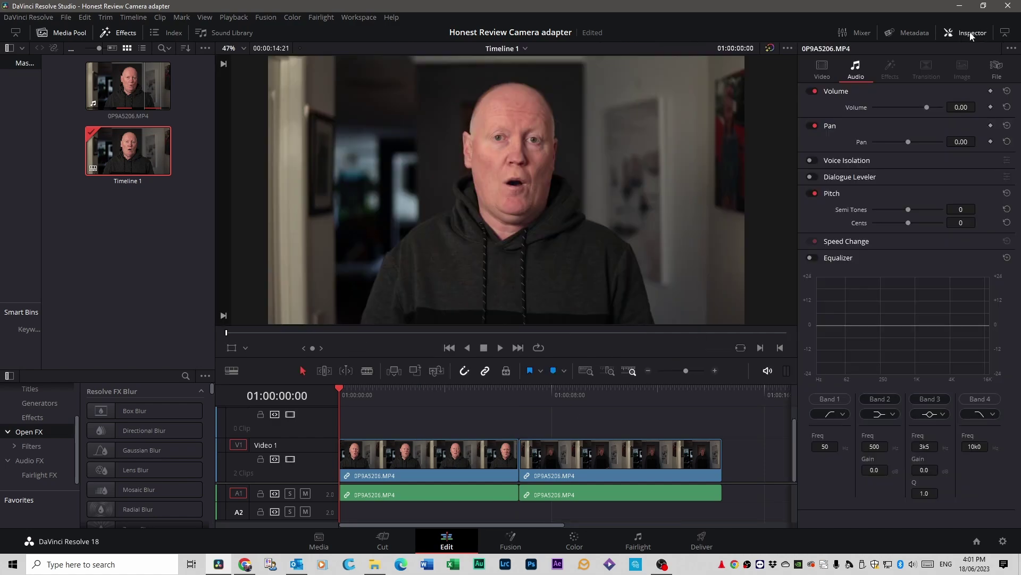
pyautogui.click(828, 71)
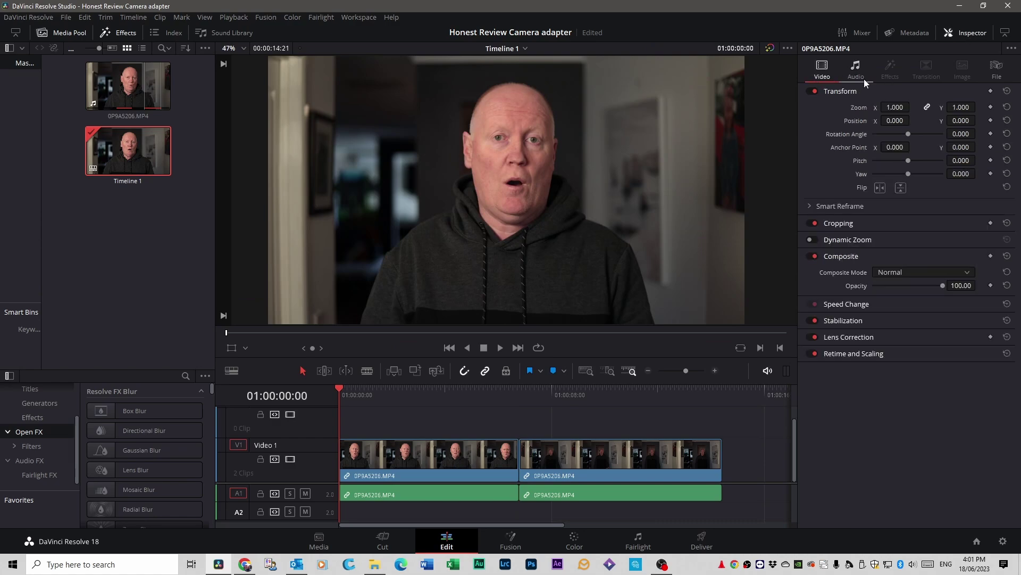
pyautogui.click(854, 75)
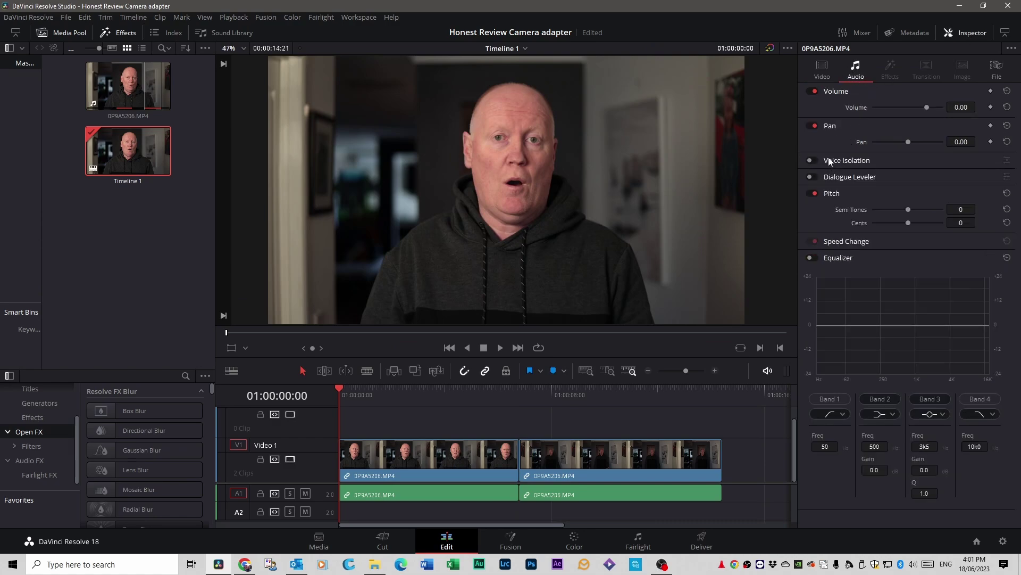
pyautogui.click(813, 161)
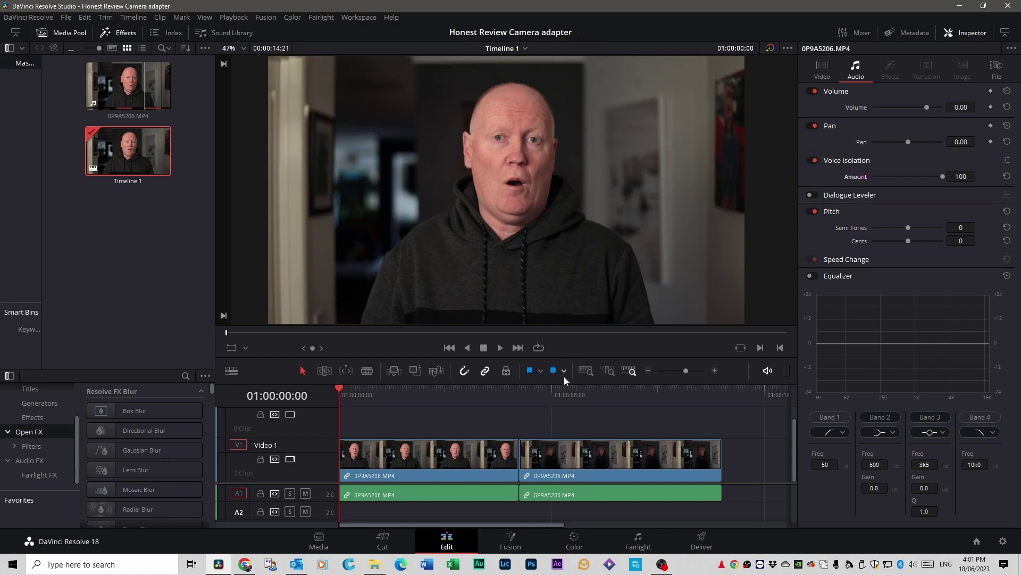
# Play the first clip back with Voice Isolation off and on to compare
pyautogui.press('space')
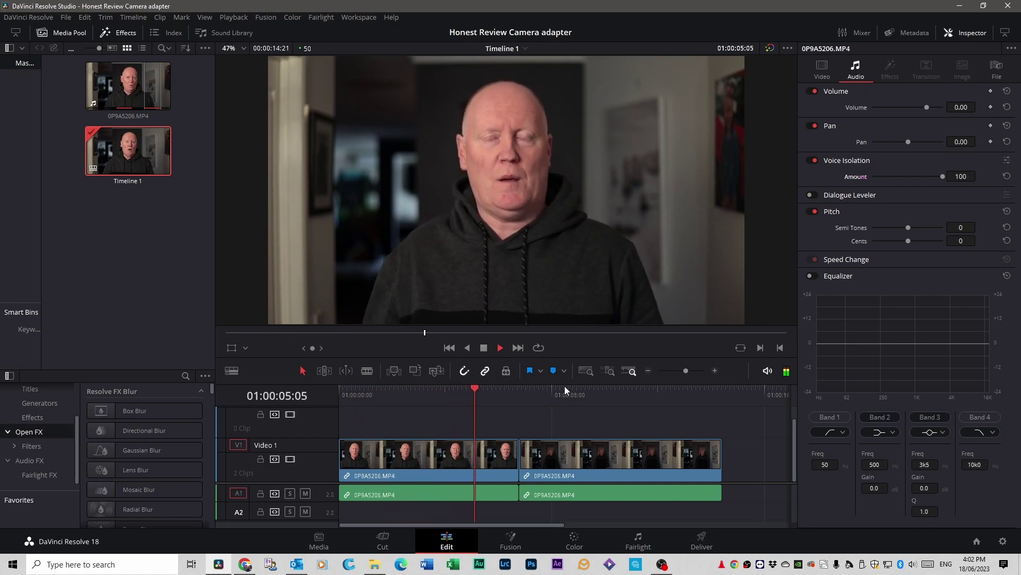
pyautogui.moveTo(521, 389); pyautogui.dragTo(446, 388)
pyautogui.press('Home')
pyautogui.click(813, 160)
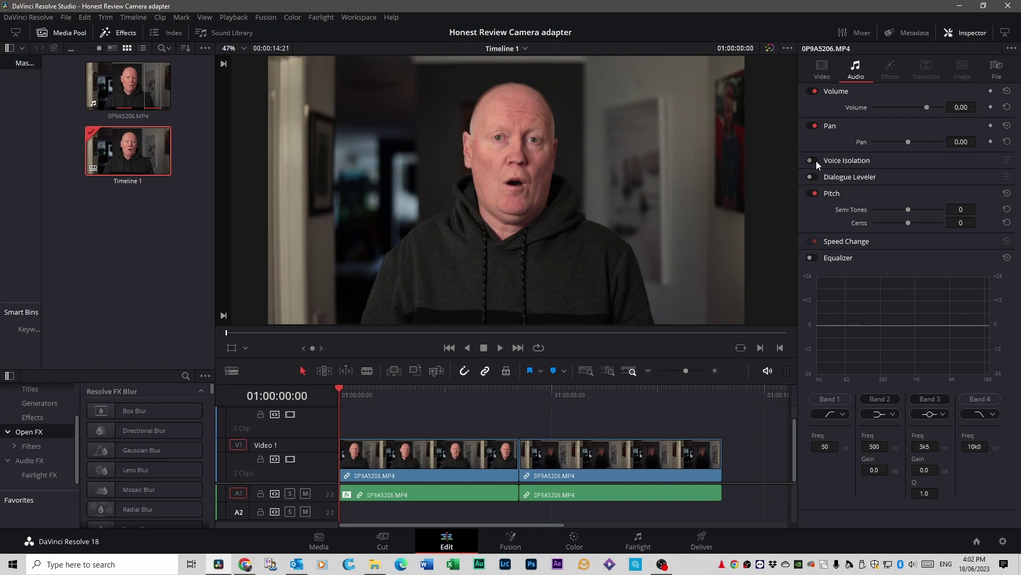
pyautogui.press('space')
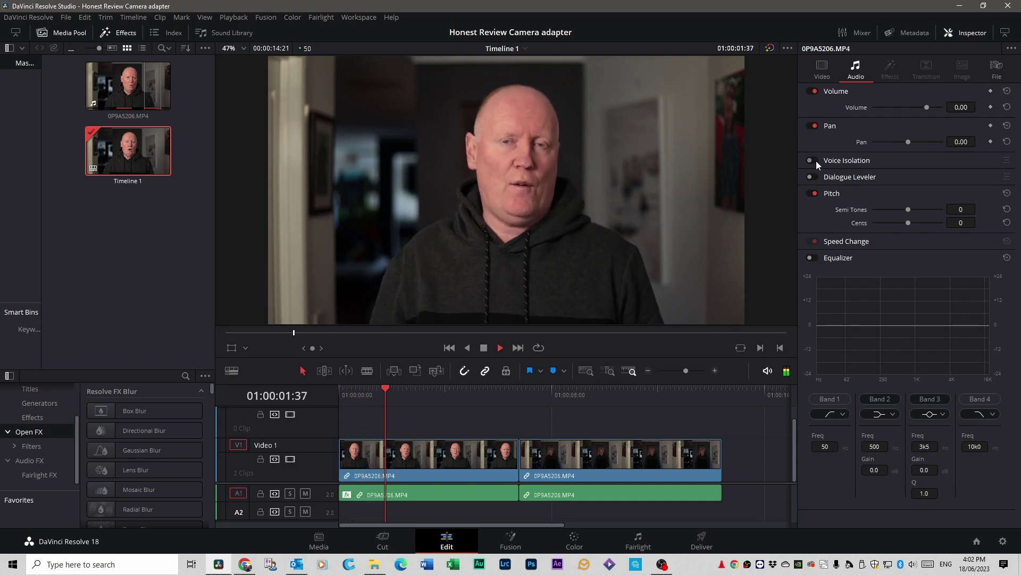
pyautogui.click(816, 160)
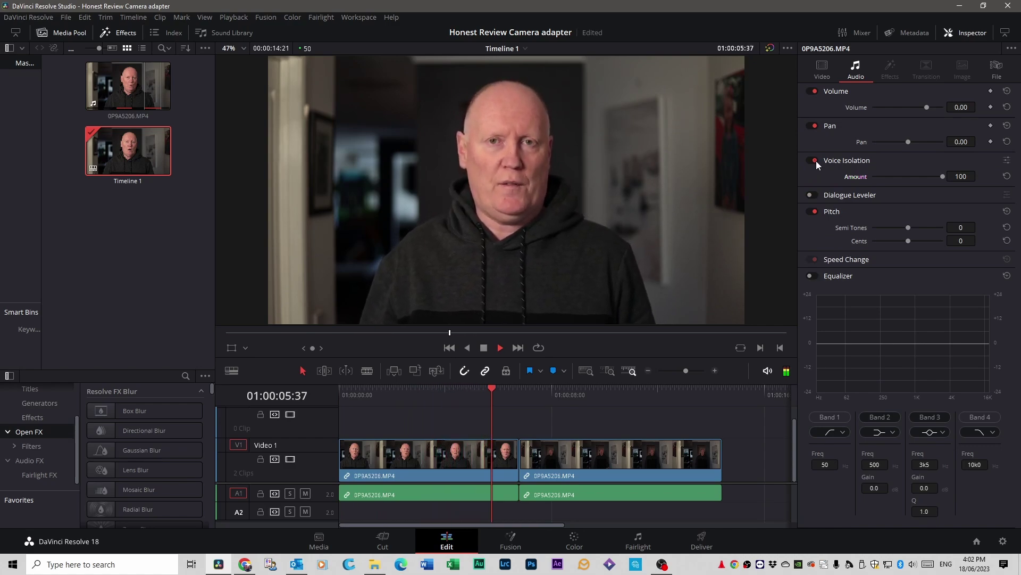
pyautogui.press('space')
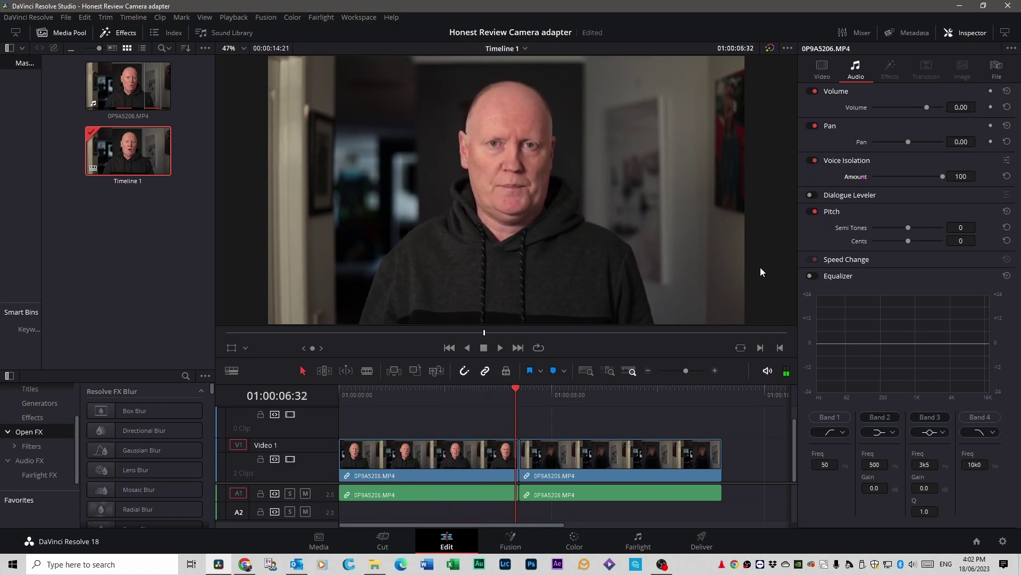
# Select the second clip and play its original audio from the start
pyautogui.click(813, 160)
pyautogui.click(521, 390)
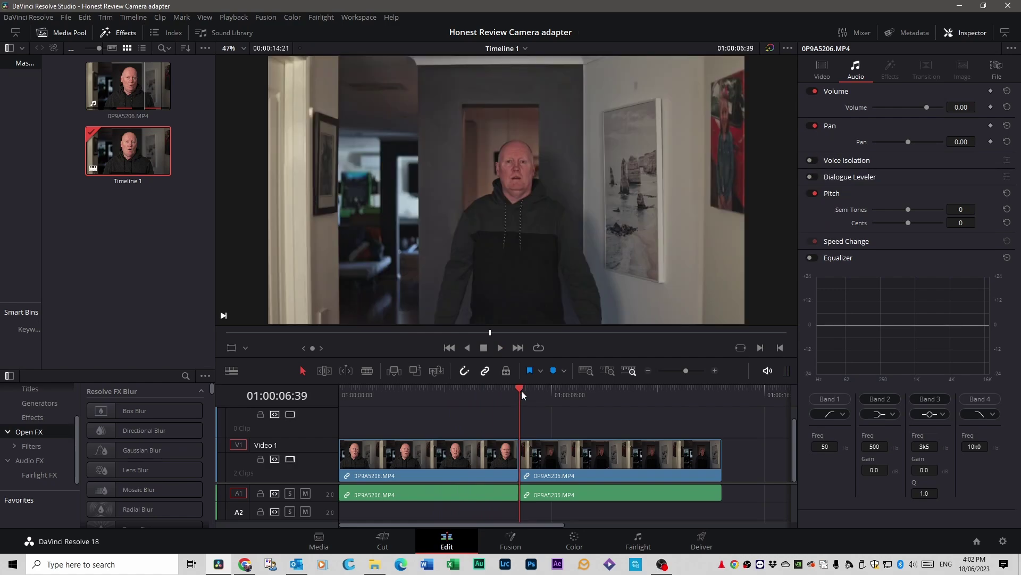
pyautogui.press('space')
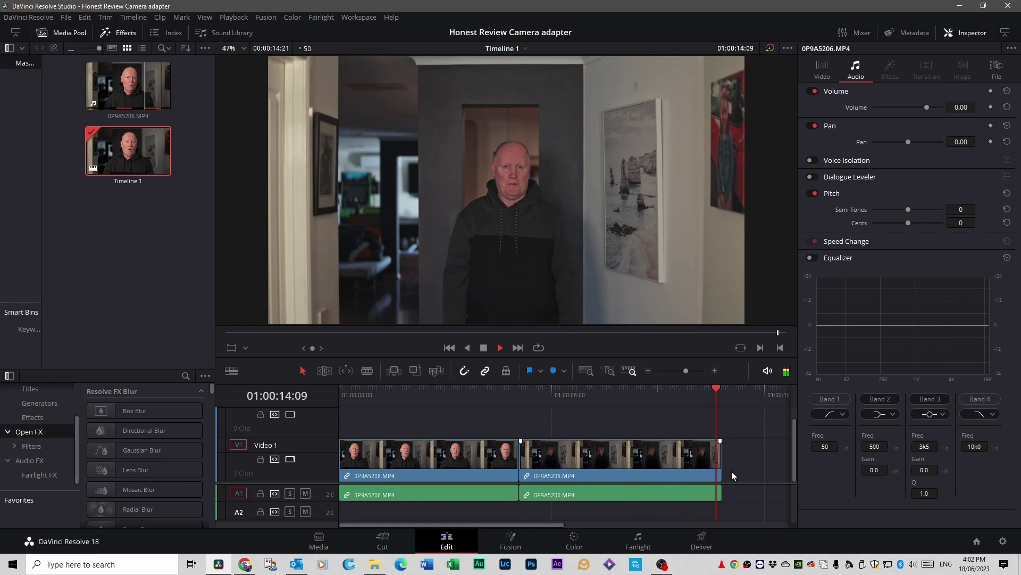
pyautogui.moveTo(725, 392); pyautogui.dragTo(522, 400)
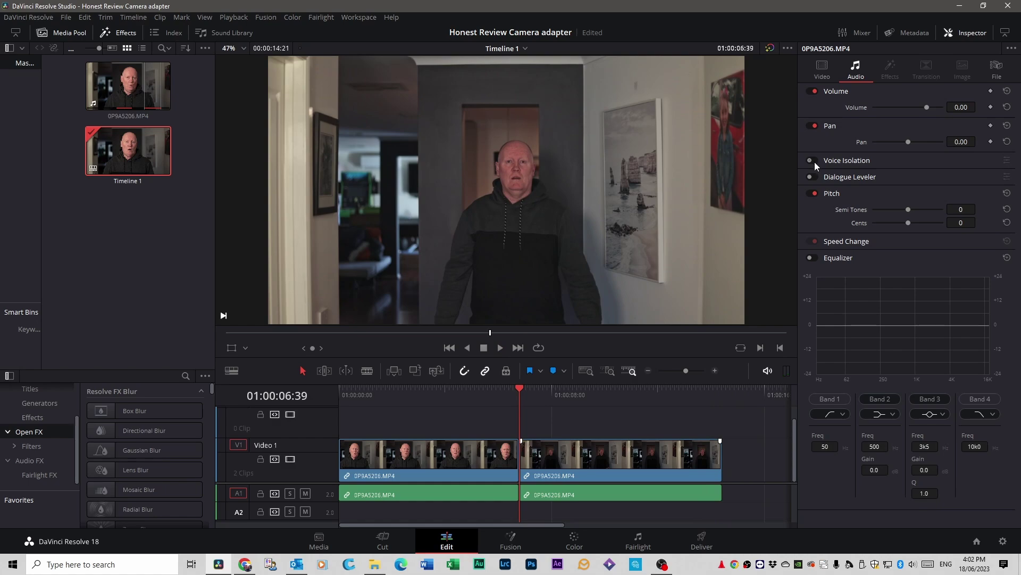
pyautogui.press('space')
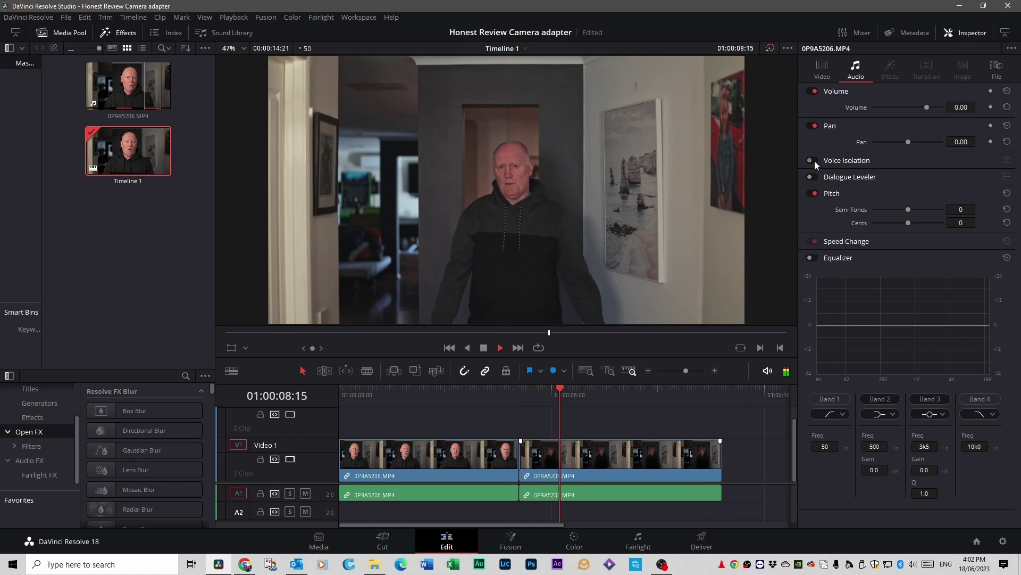
# Turn on Voice Isolation for the second clip and replay it
pyautogui.click(815, 161)
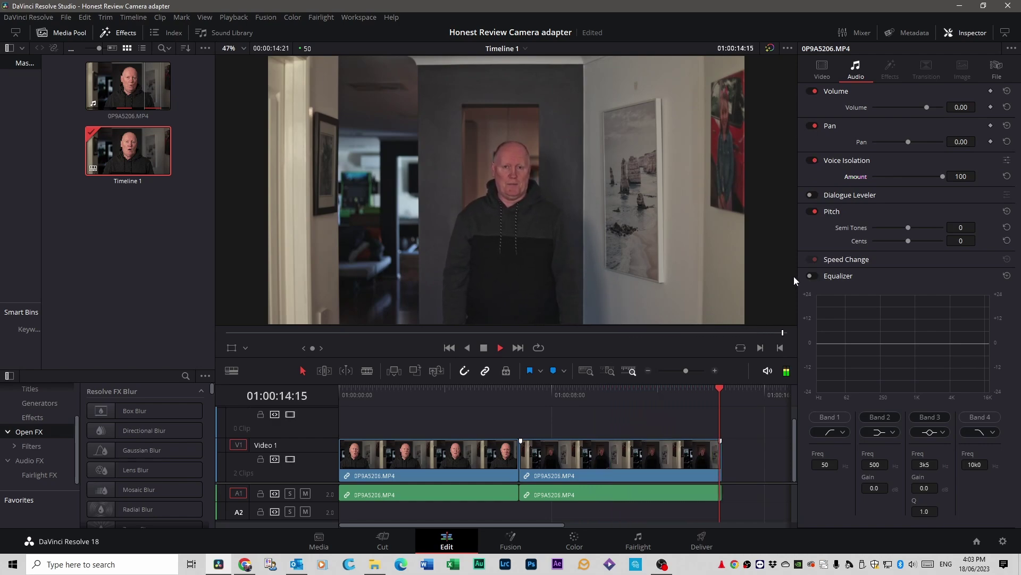
pyautogui.moveTo(723, 389); pyautogui.dragTo(516, 420)
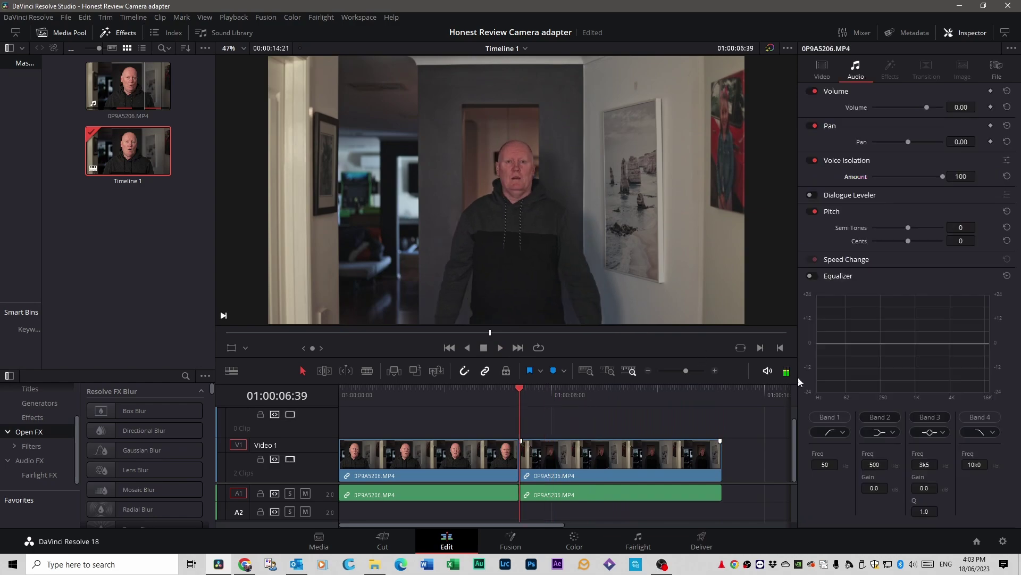
pyautogui.press('space')
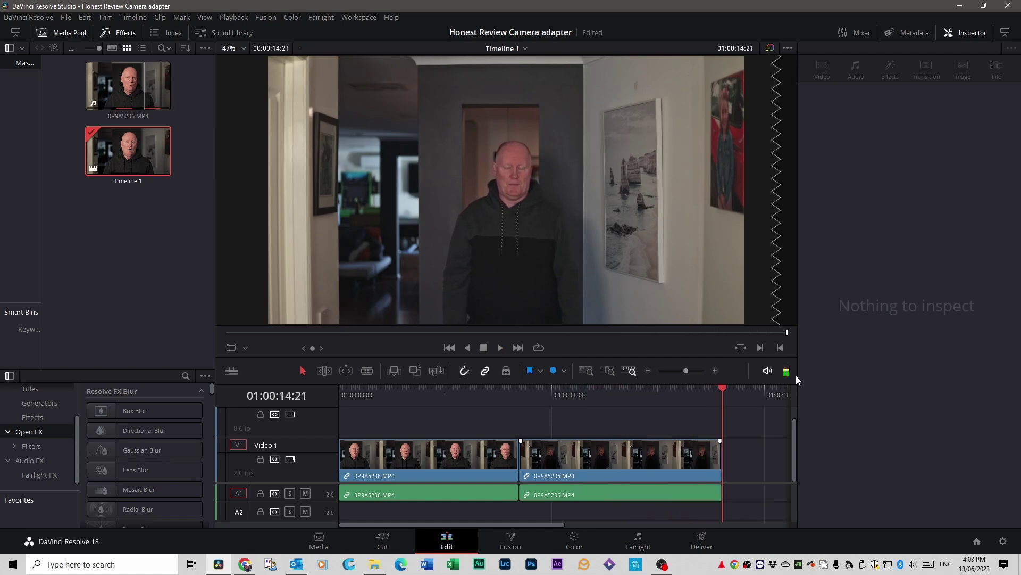
# Drag the first clip's Voice Isolation Amount from 100 to 50 and play to check
pyautogui.press('Home')
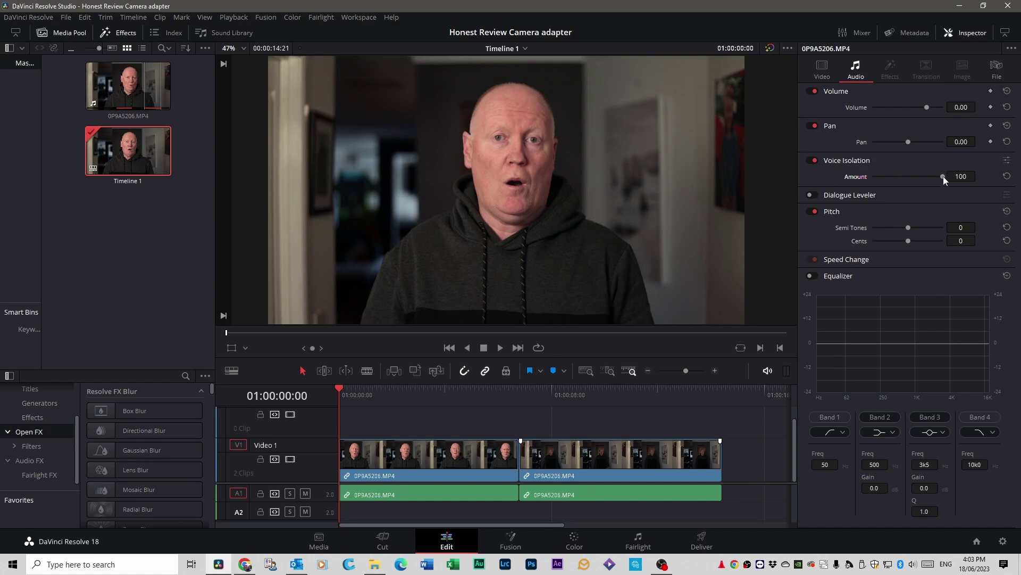
pyautogui.moveTo(943, 177)
pyautogui.mouseDown()
pyautogui.moveTo(869, 178)
pyautogui.moveTo(924, 178)
pyautogui.mouseUp()
pyautogui.moveTo(912, 175)
pyautogui.mouseDown()
pyautogui.moveTo(943, 178)
pyautogui.moveTo(909, 177)
pyautogui.mouseUp()
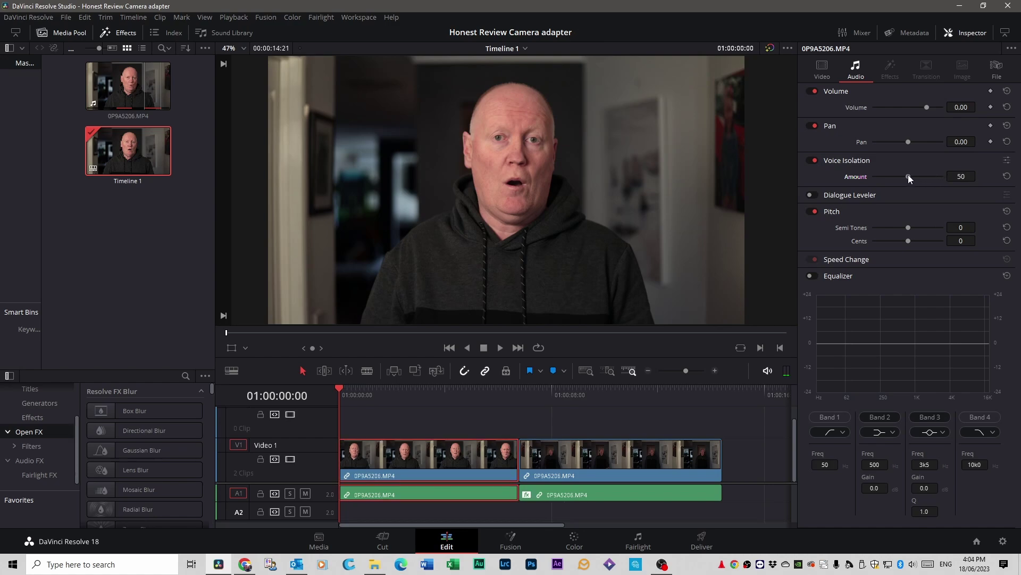
pyautogui.press('space')
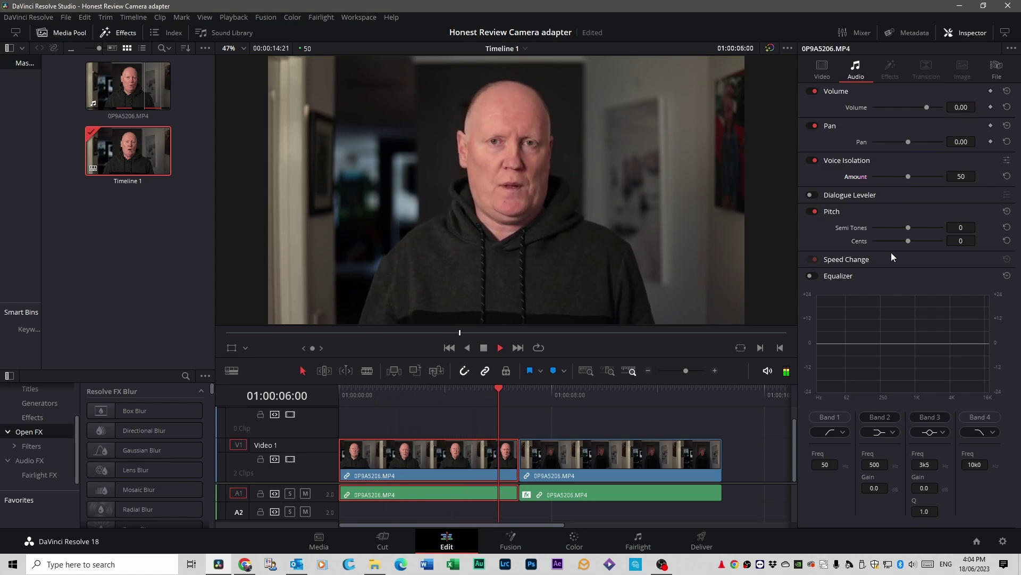
pyautogui.press('space')
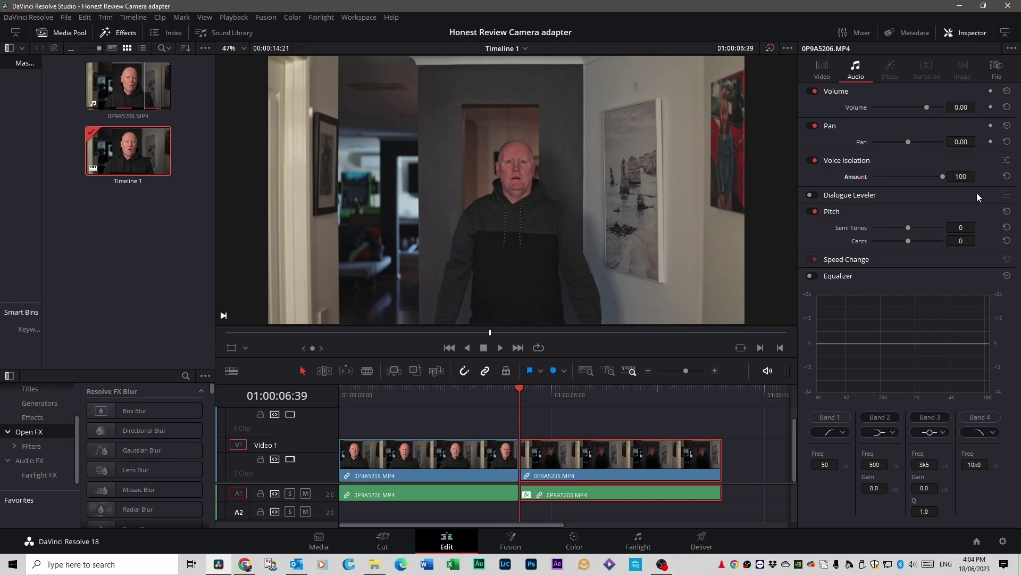
# Drag the second clip's Voice Isolation Amount down to 50 and play it
pyautogui.moveTo(946, 178); pyautogui.dragTo(909, 177)
pyautogui.press('space')
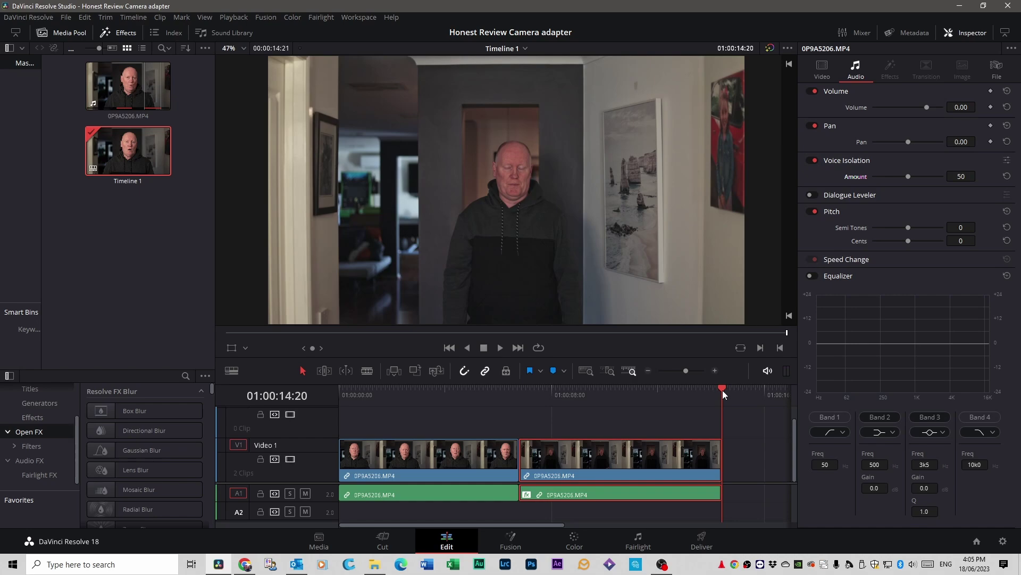
pyautogui.press('Home')
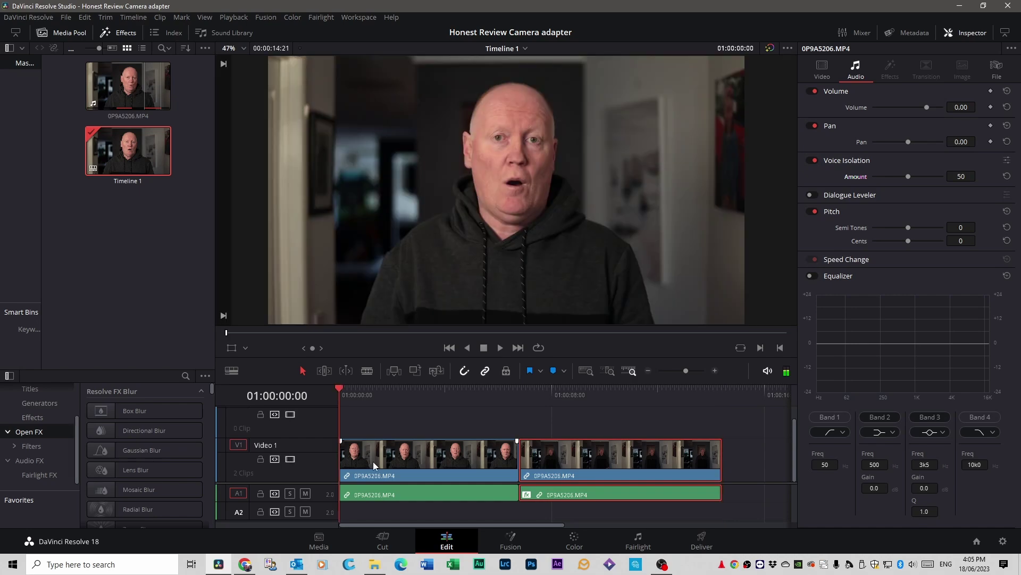